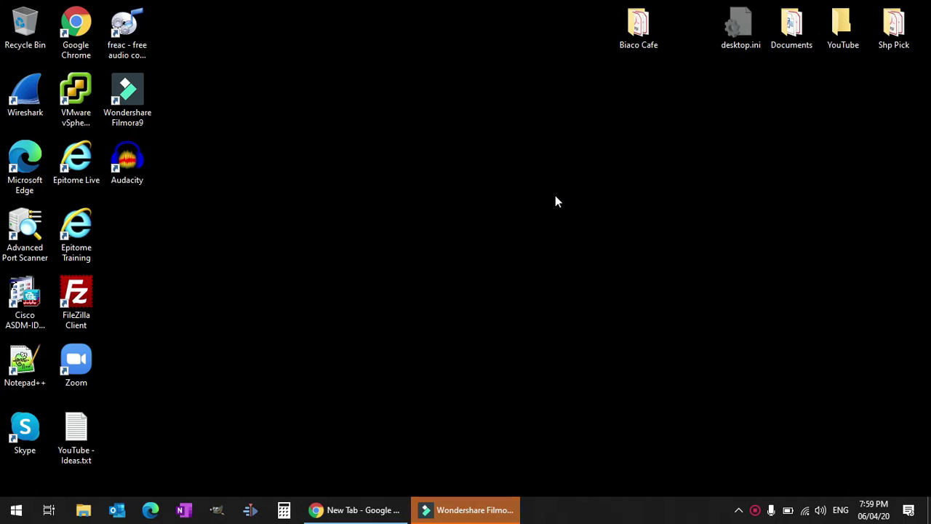
- Open this PC's properties and bring up the Performance options from the advanced system settings
click(83, 510)
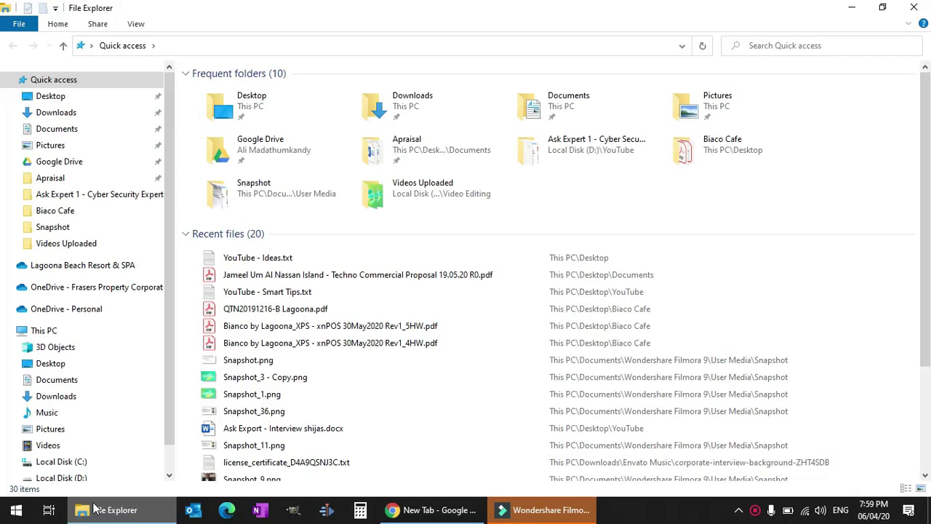
click(53, 331)
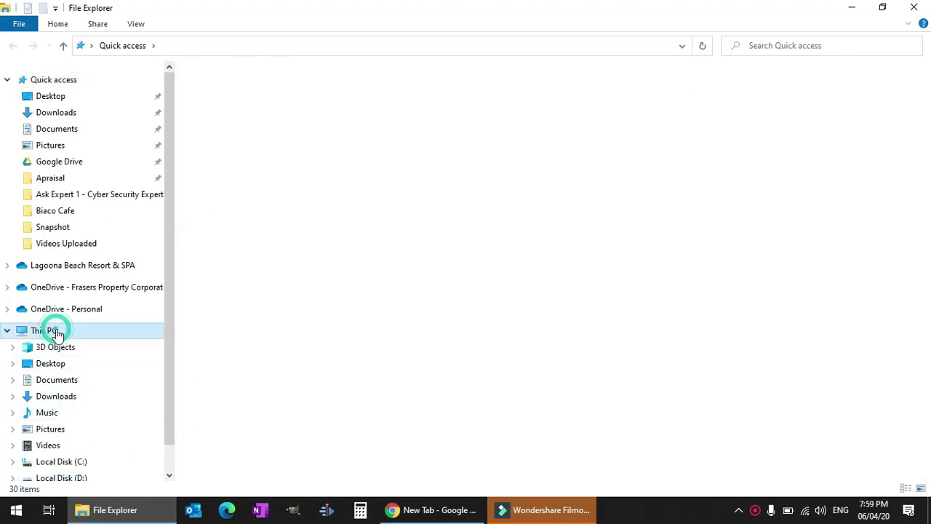
right_click(56, 332)
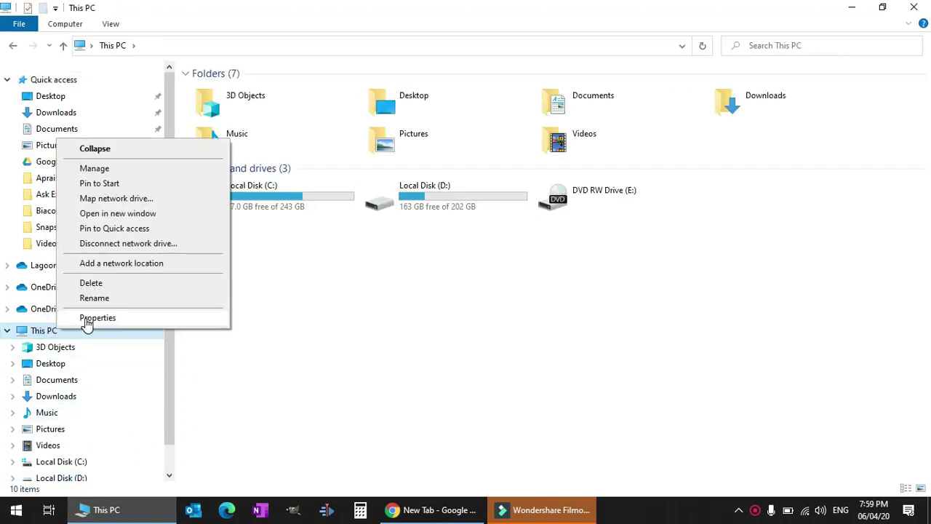
click(87, 320)
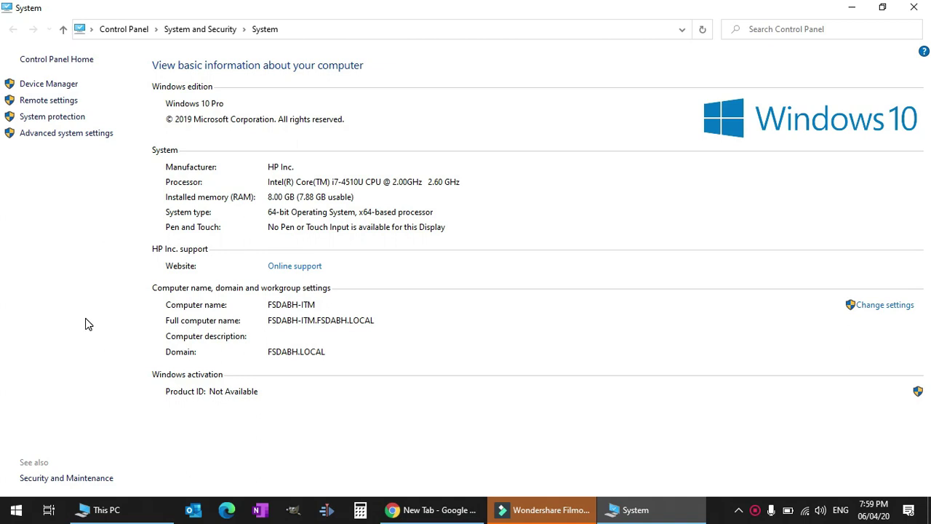
click(92, 134)
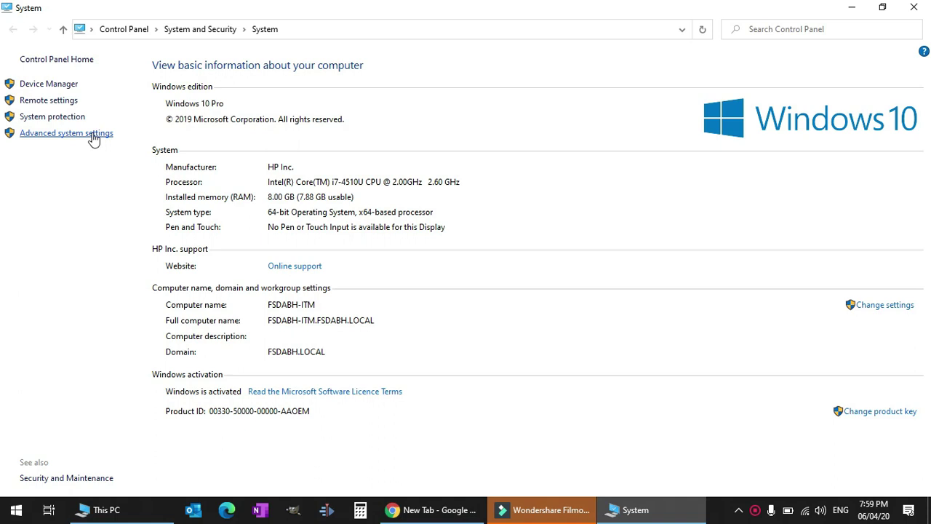
click(304, 182)
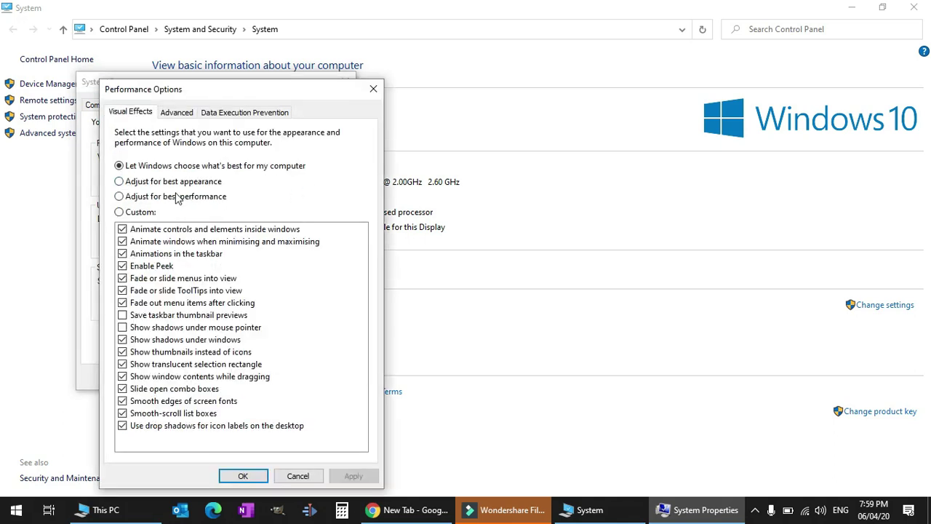
- Adjust visual effects for best performance, keep only "Show thumbnails instead of icons" enabled, and confirm
click(174, 199)
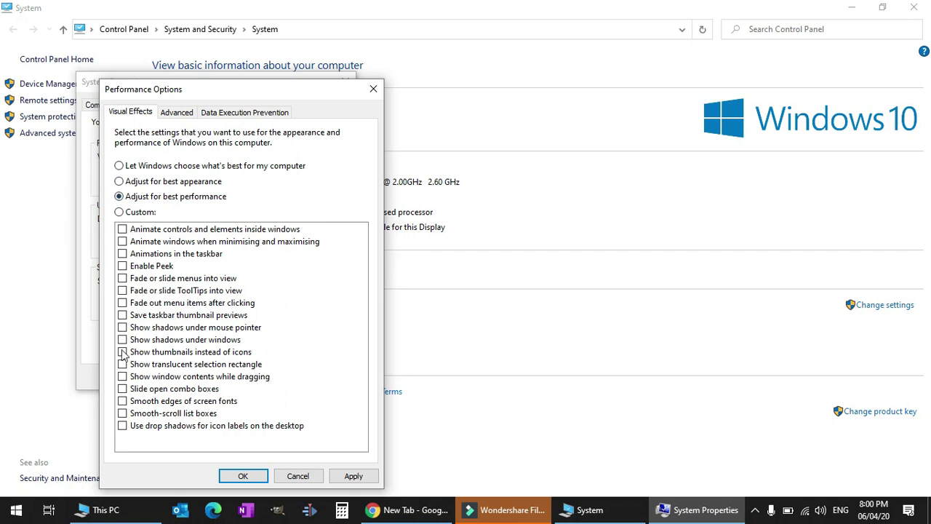
click(123, 351)
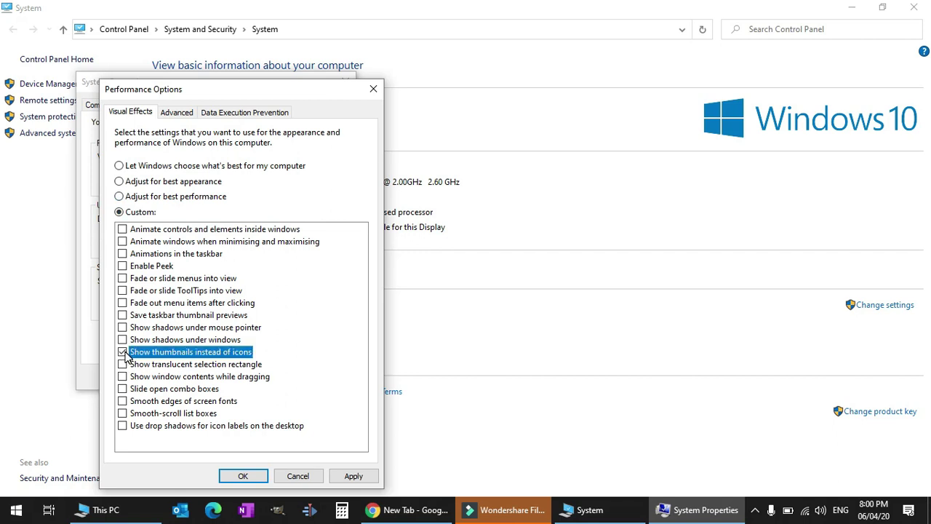
click(255, 474)
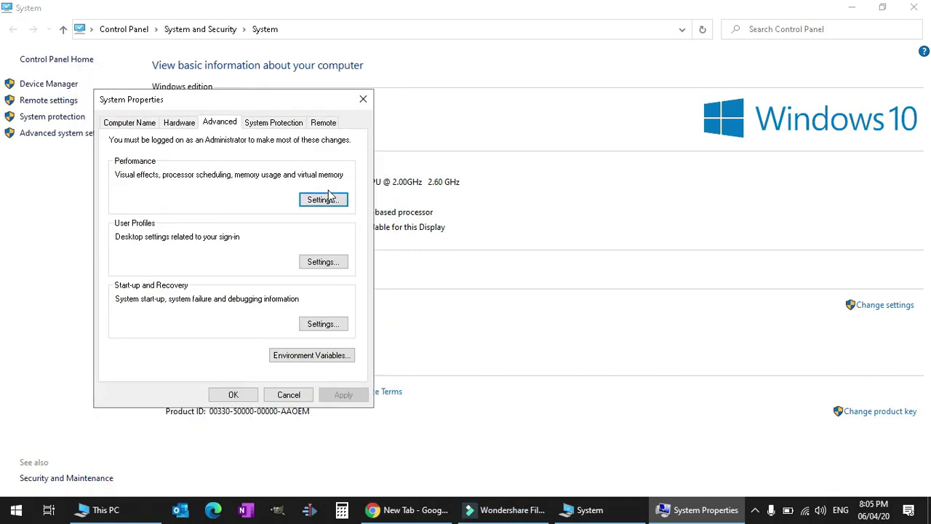
- In the virtual memory settings, disable automatic paging file management and set drive C: to no paging file
click(323, 200)
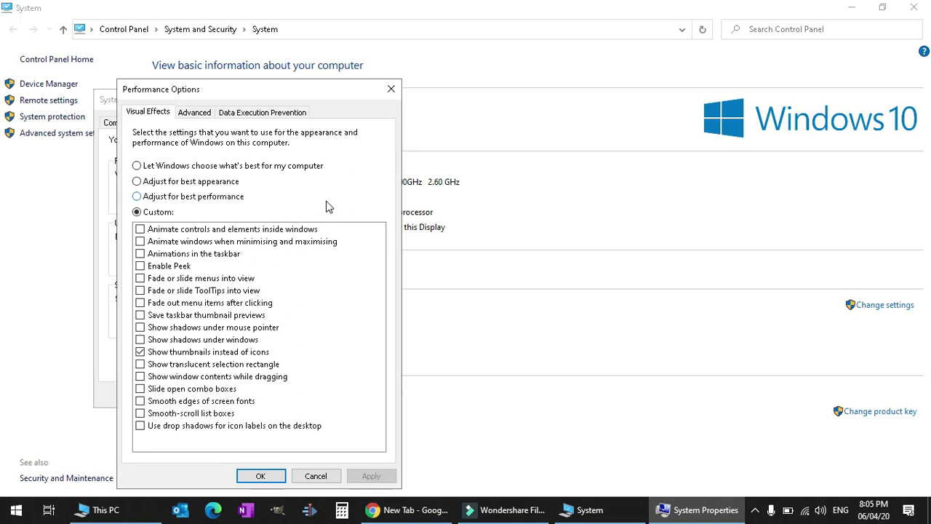
click(202, 118)
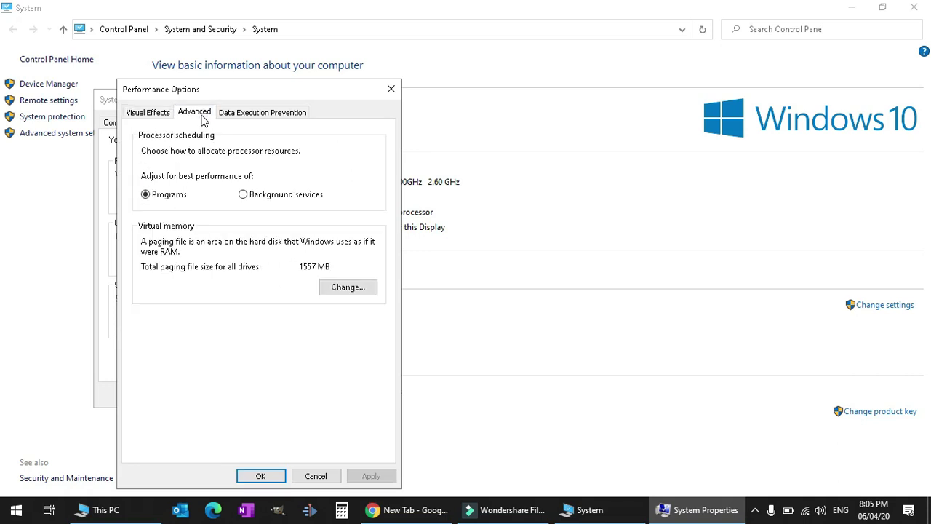
click(347, 291)
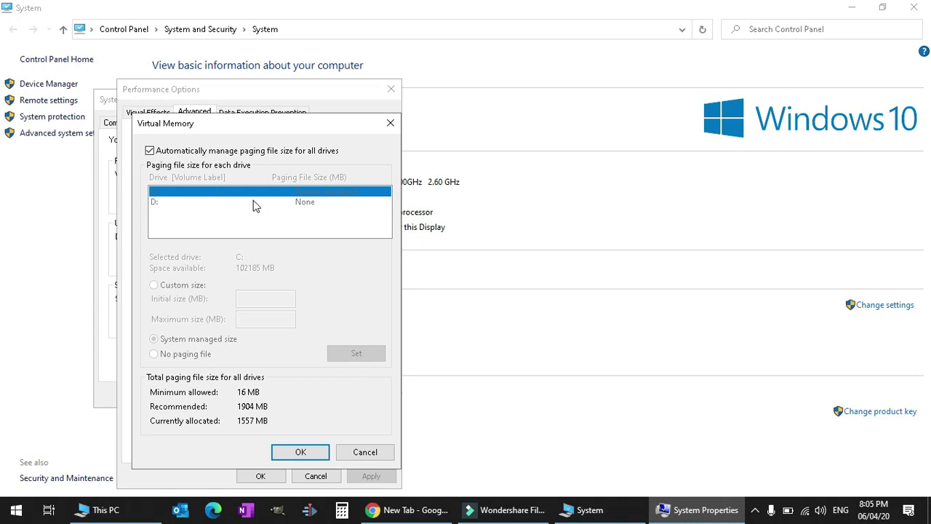
click(194, 151)
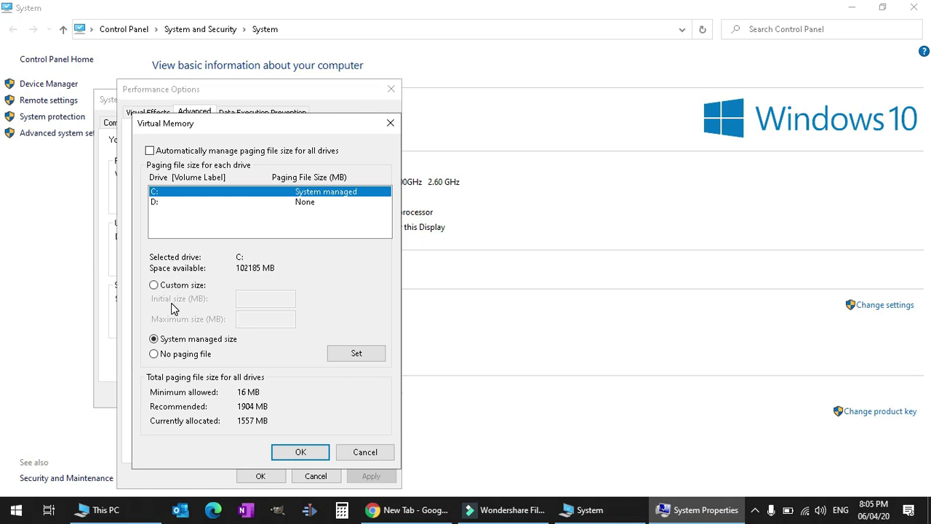
click(178, 356)
click(357, 355)
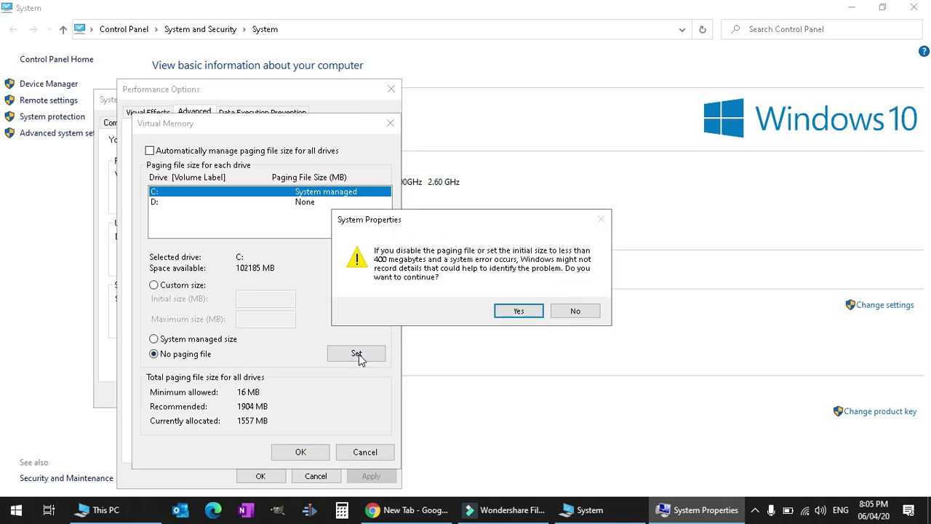
click(530, 311)
- Set drive D:'s paging file to system managed size, confirm the changes and close the system settings
click(311, 204)
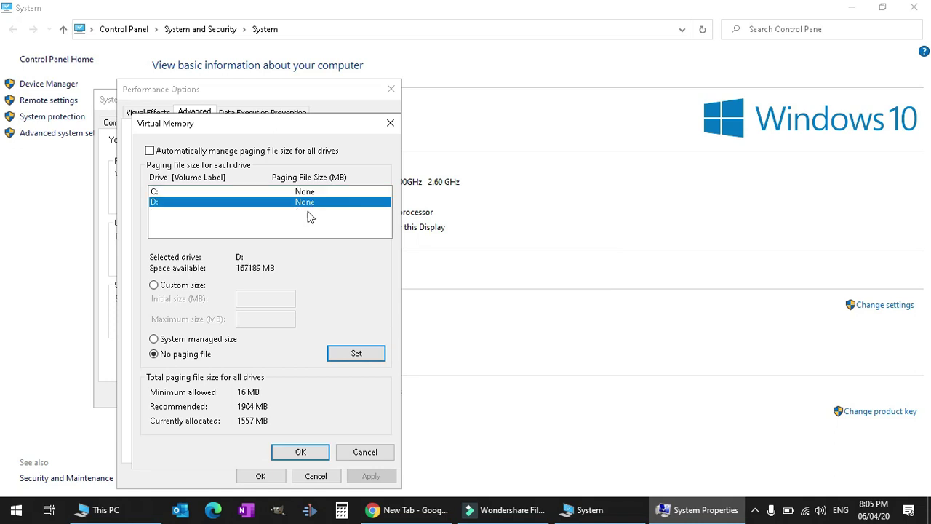
click(174, 290)
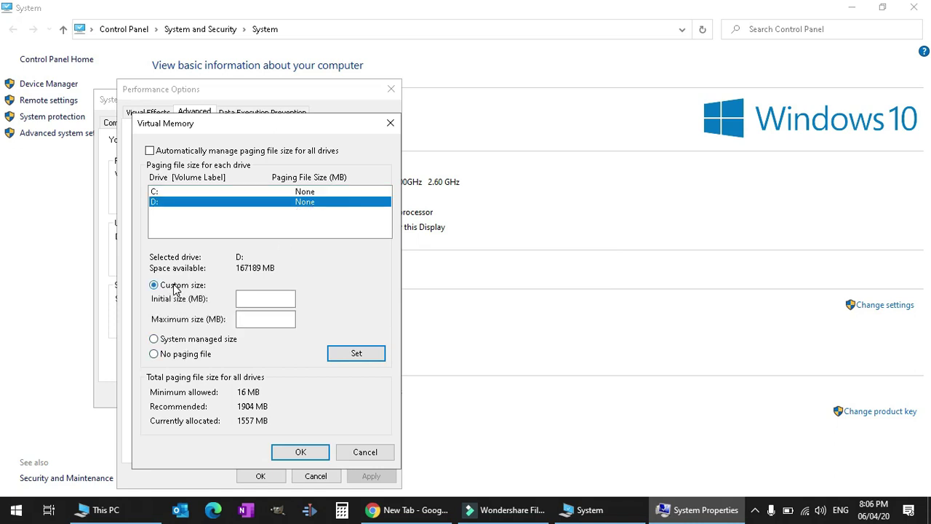
click(182, 344)
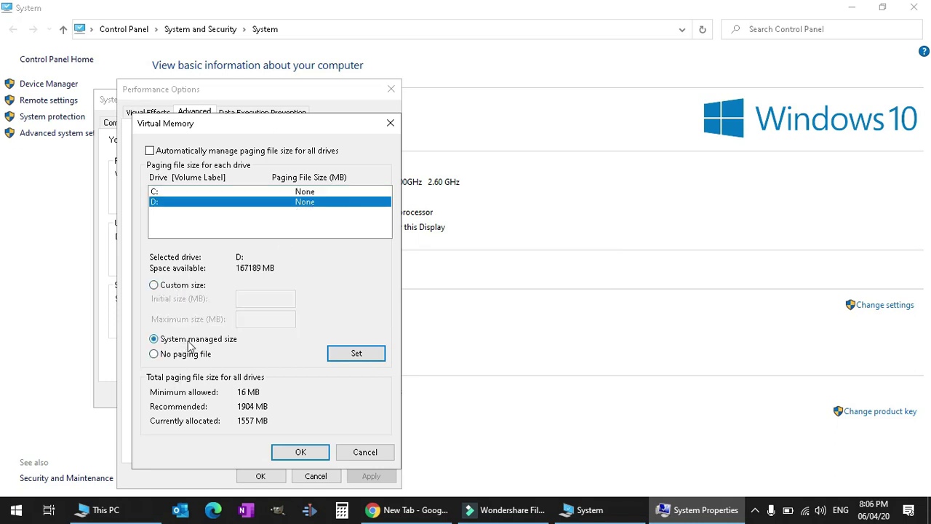
click(356, 354)
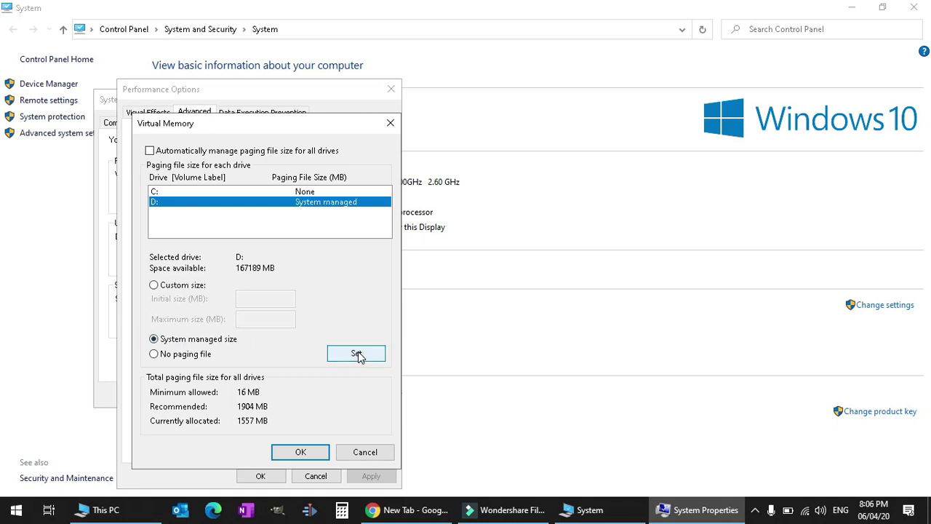
click(311, 454)
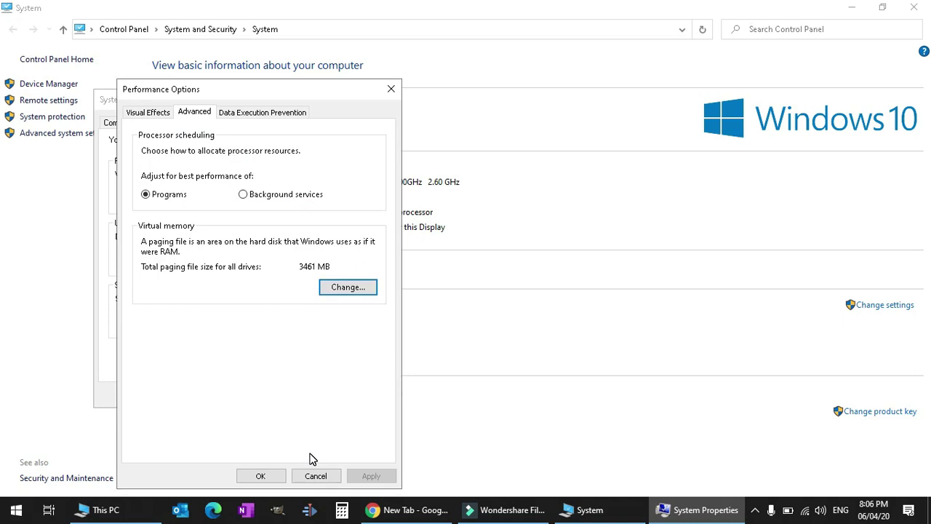
click(273, 476)
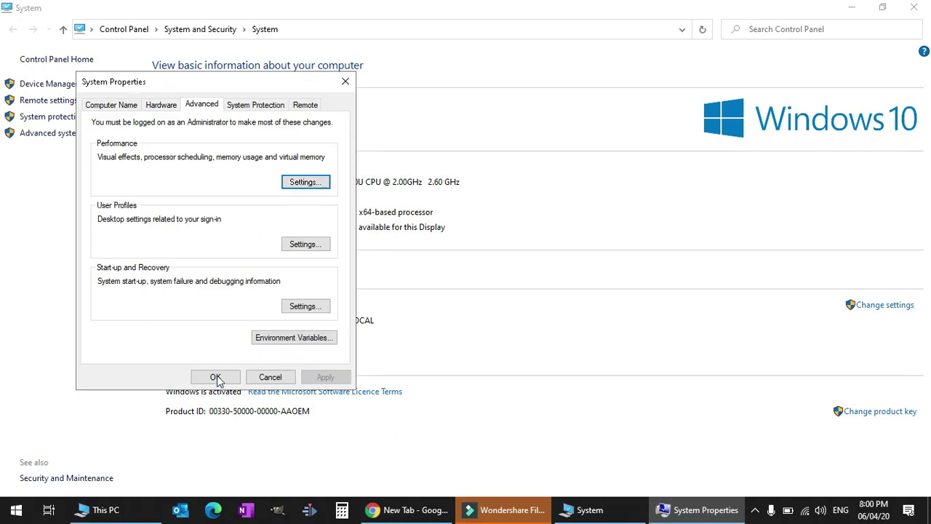
click(217, 378)
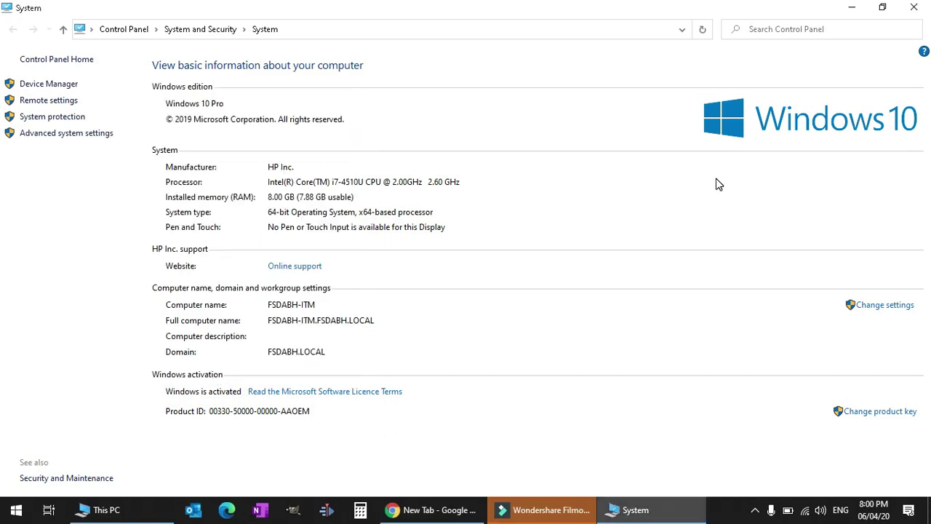
click(914, 8)
- Open the %temp% folder through Run and delete all of its contents
key(super+r)
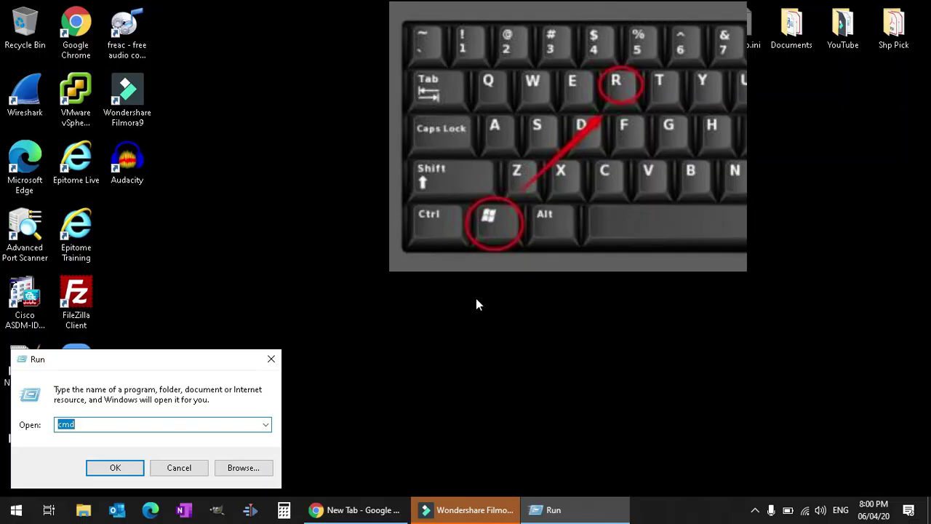
text(%tem)
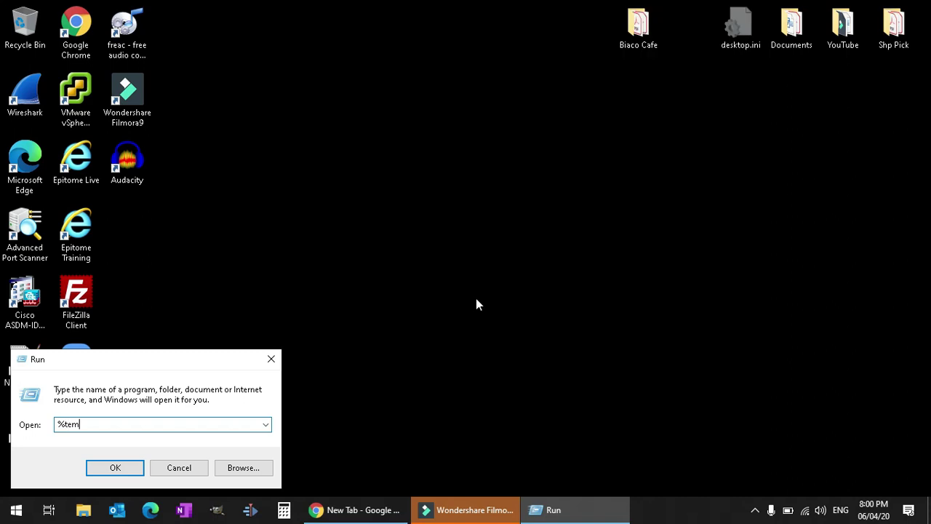
text(p%)
key(Return)
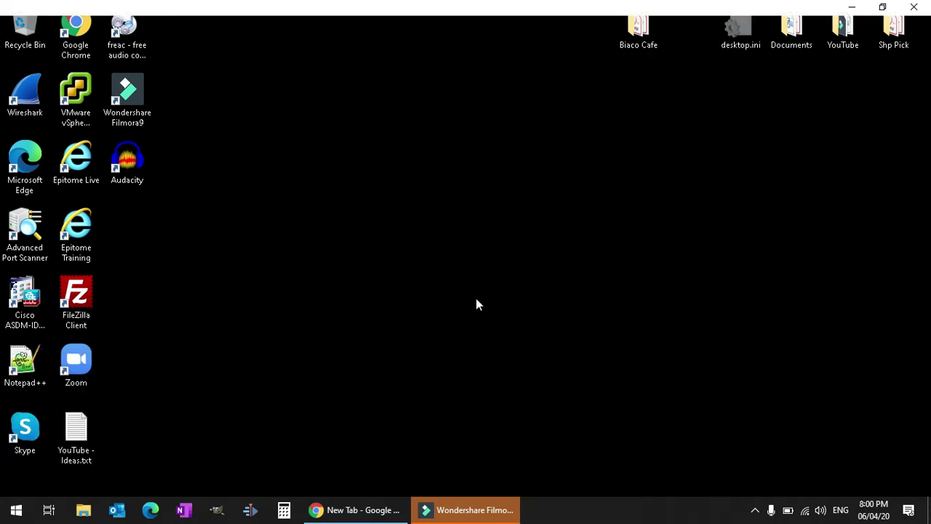
click(270, 206)
key(ctrl+a)
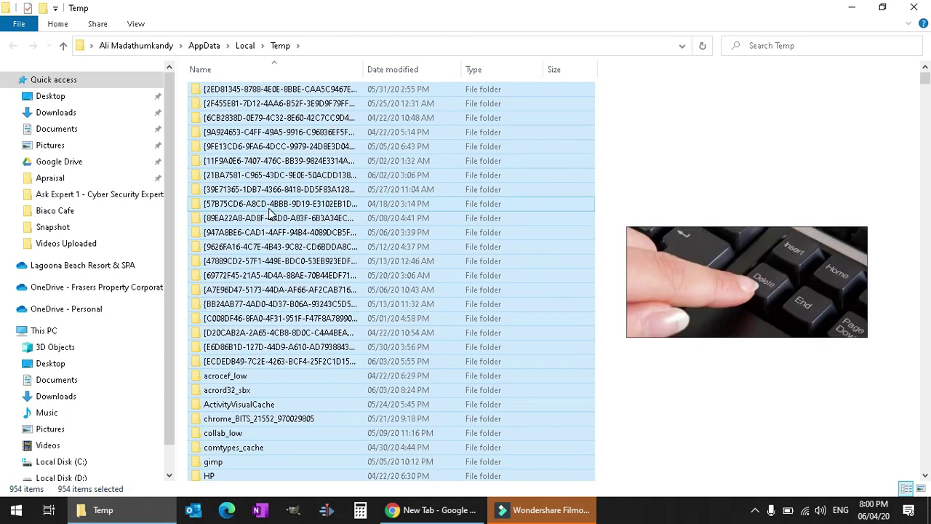
key(Delete)
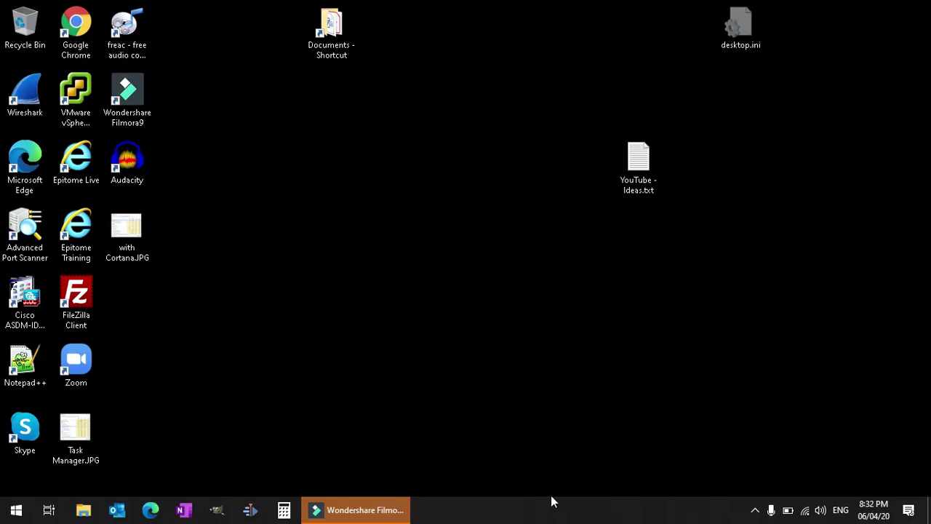
right_click(519, 514)
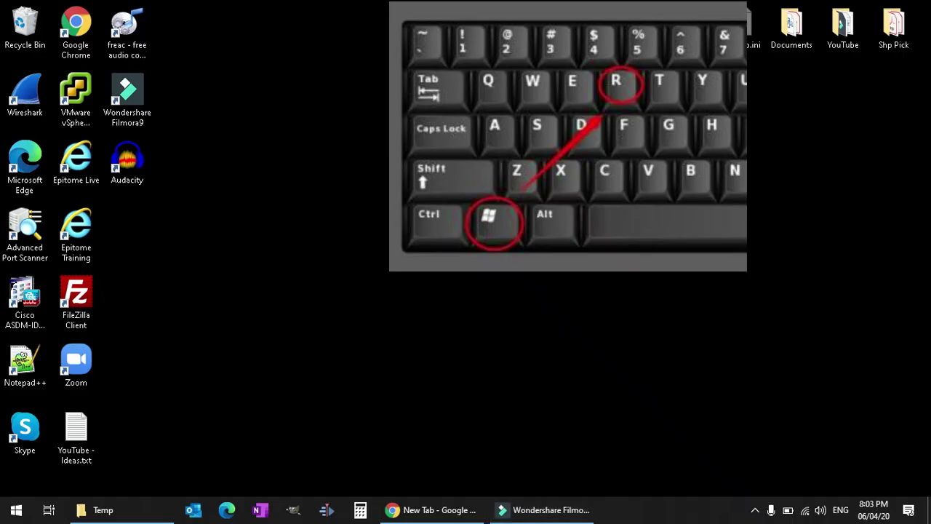
- Launch msconfig through Run and hide all Microsoft services in its list of services
key(super+r)
text(m)
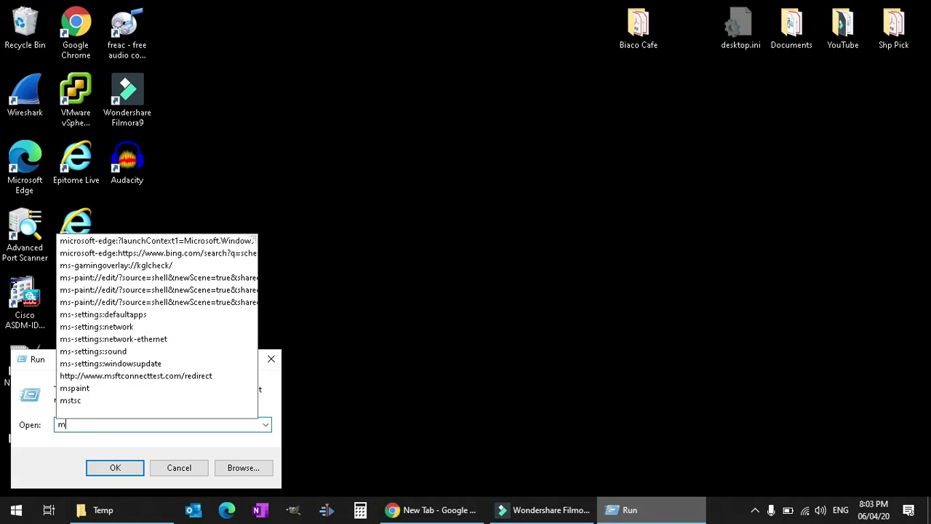
text(sconfig)
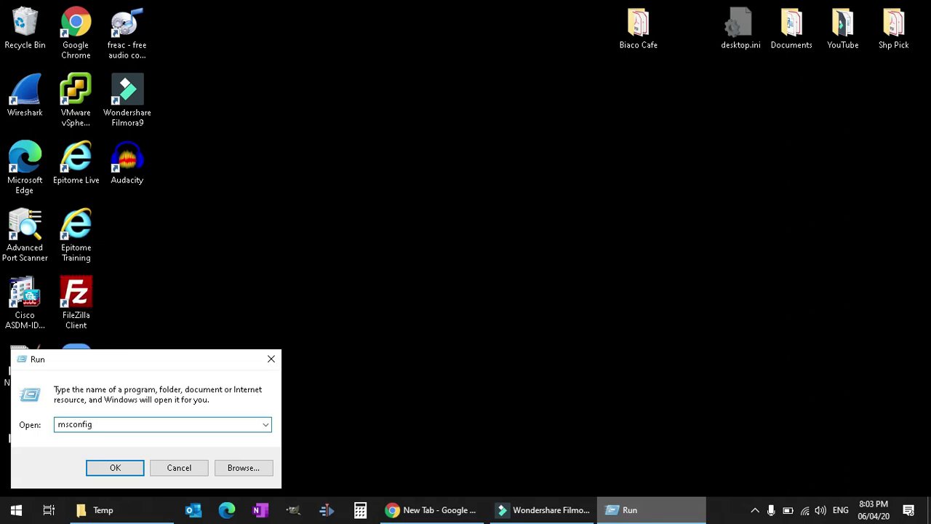
key(Return)
click(357, 152)
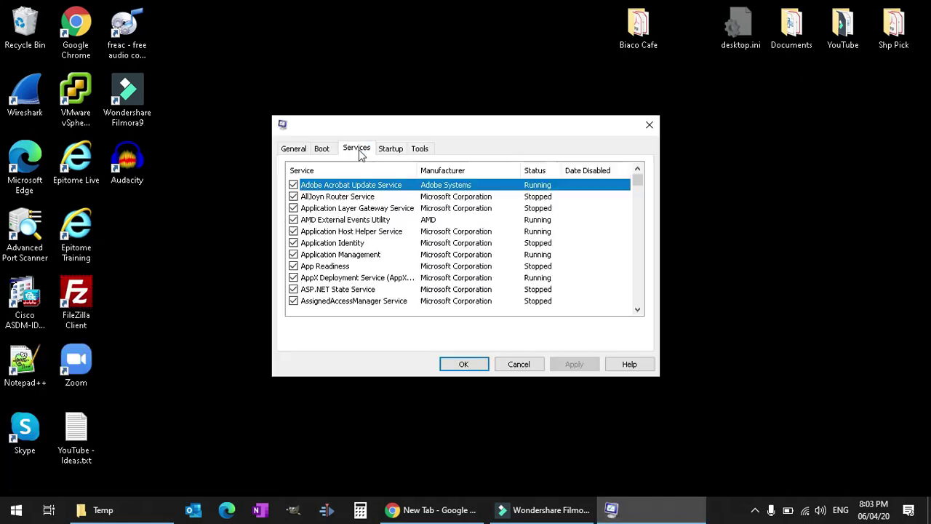
click(329, 342)
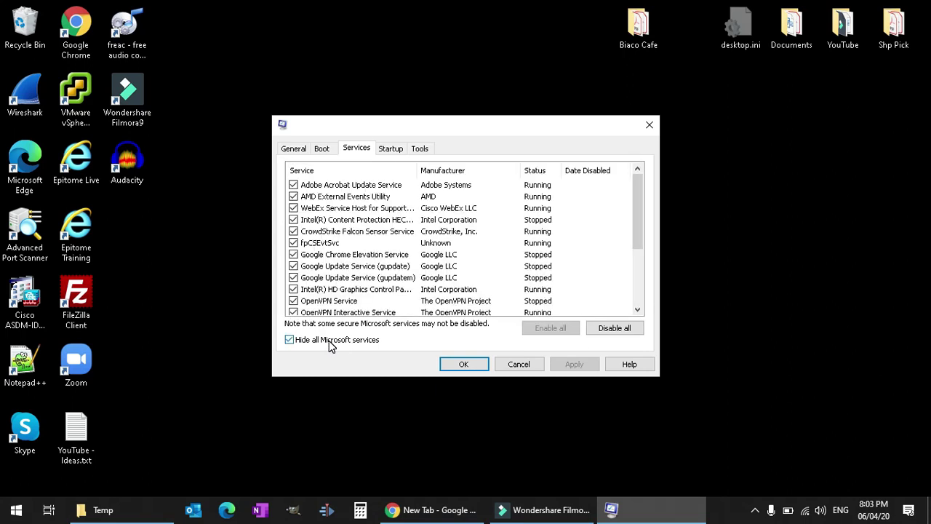
- Disable all listed non-Microsoft services except CrowdStrike Falcon Sensor Service and apply the change
drag(637, 199, 625, 331)
click(624, 331)
drag(640, 199, 293, 231)
click(293, 230)
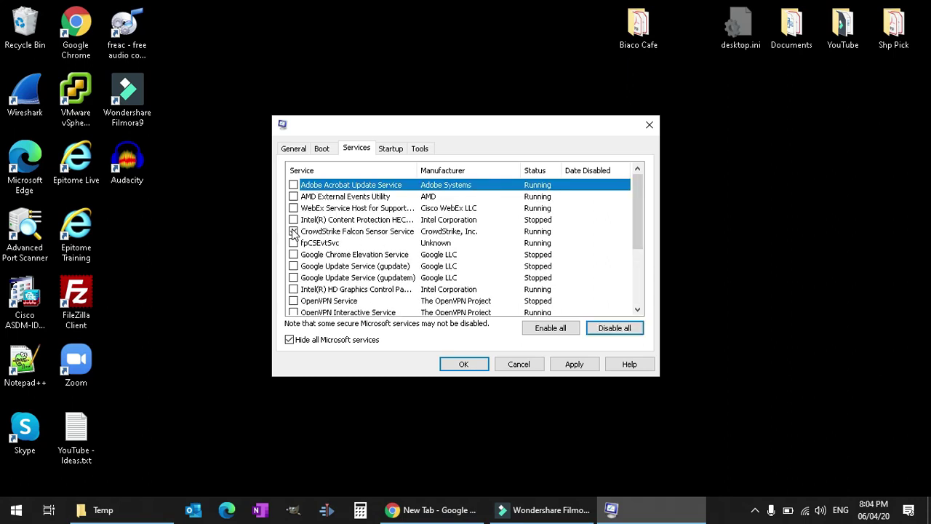
click(574, 364)
- Check the startup section, confirm System Configuration, suppress future restart messages and exit without restarting
click(391, 148)
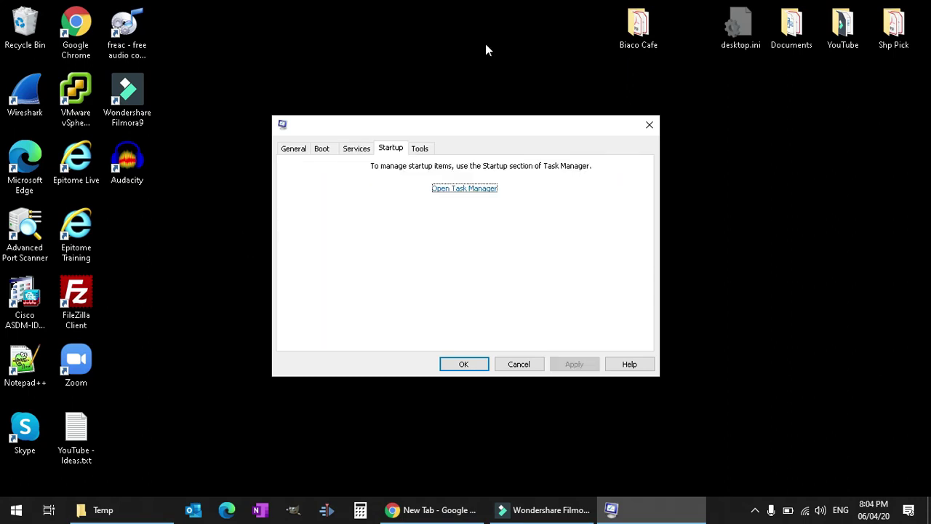
click(481, 367)
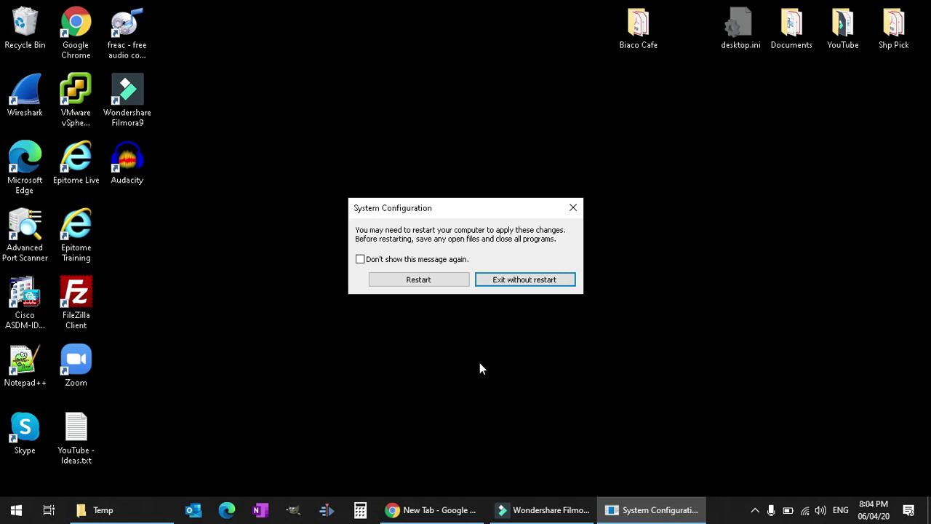
click(399, 259)
click(564, 286)
- Empty the Recycle Bin and confirm the permanent deletion of all its items
right_click(26, 22)
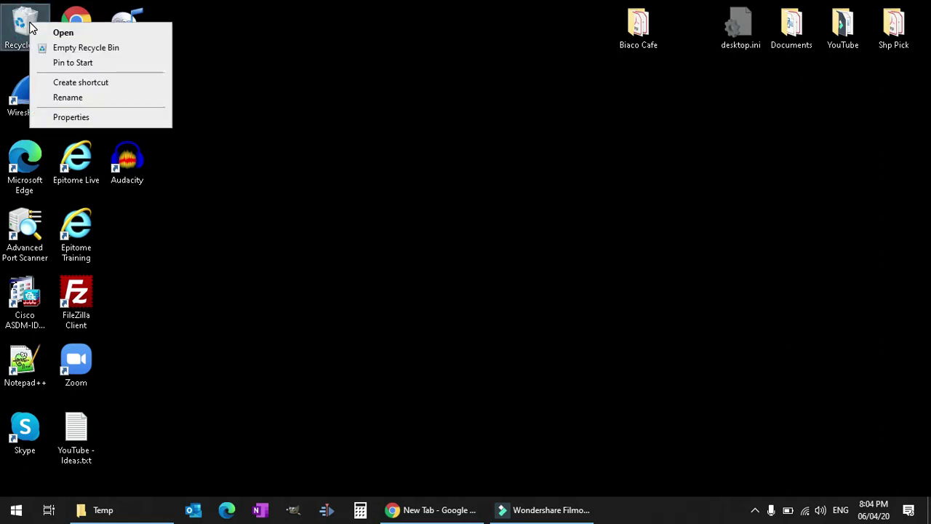
click(47, 45)
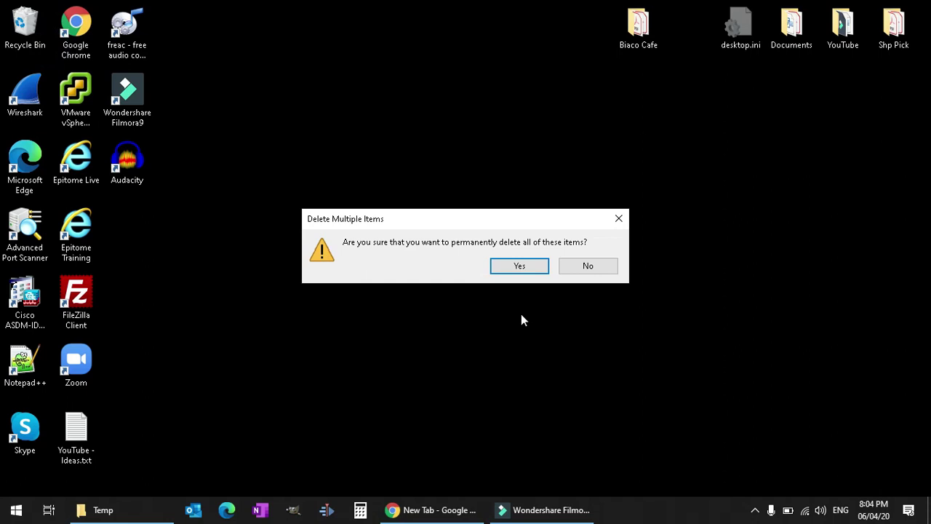
click(520, 267)
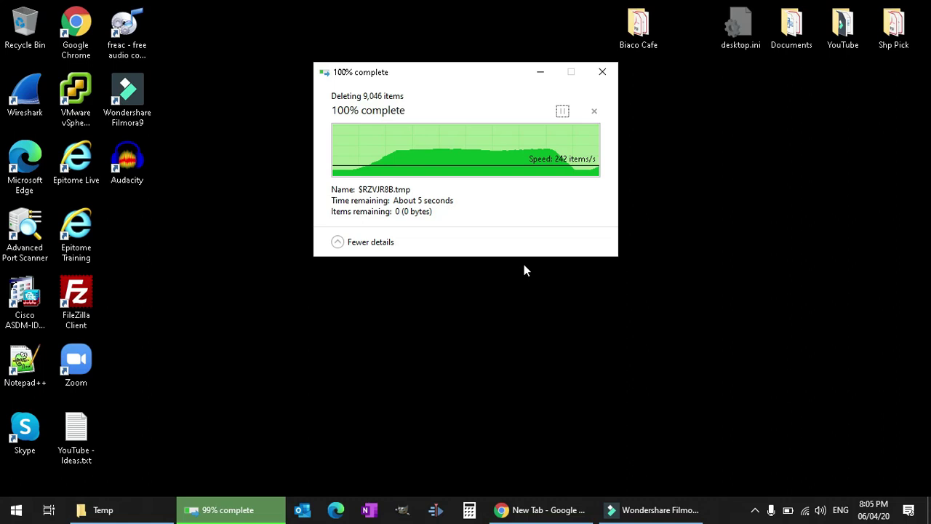
- Launch services.msc through Run
text(ces)
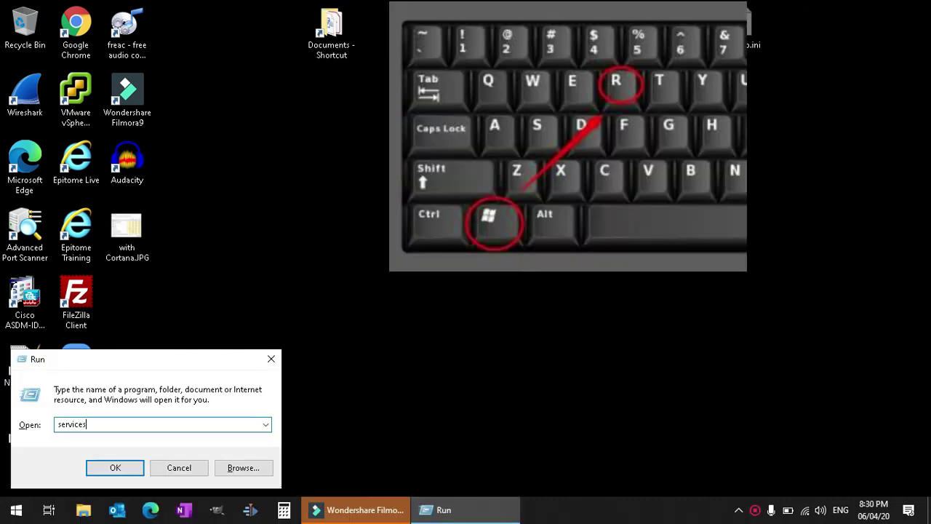
text(.msc)
key(Return)
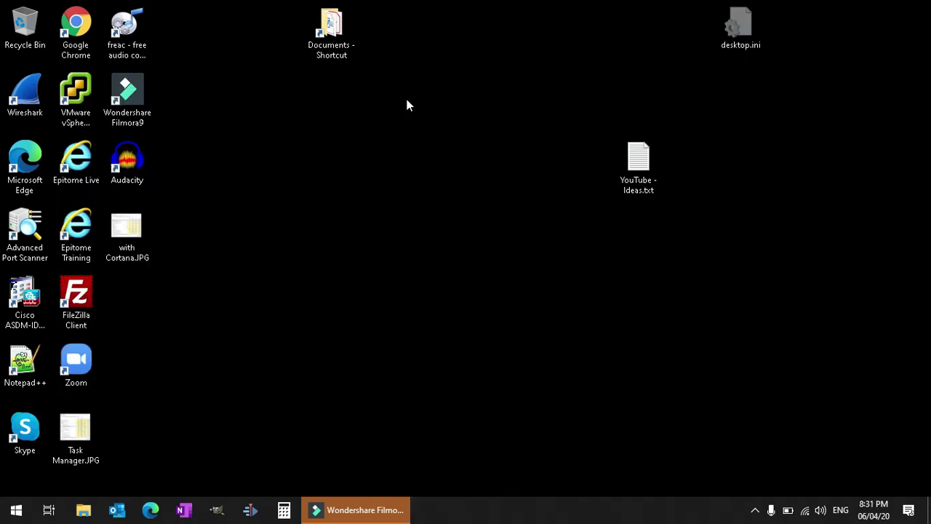
- Search Windows for the Services app and open it
key(super)
key(super)
key(super)
text(servi)
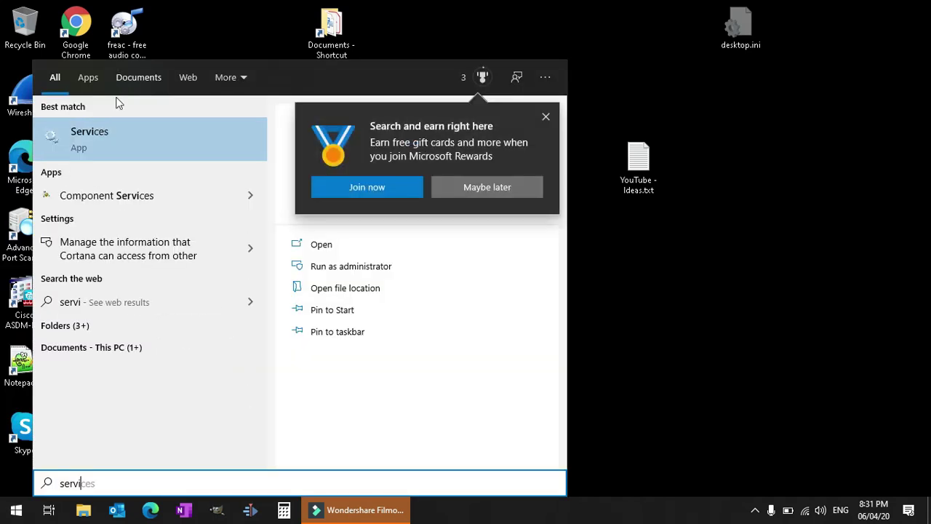
right_click(115, 131)
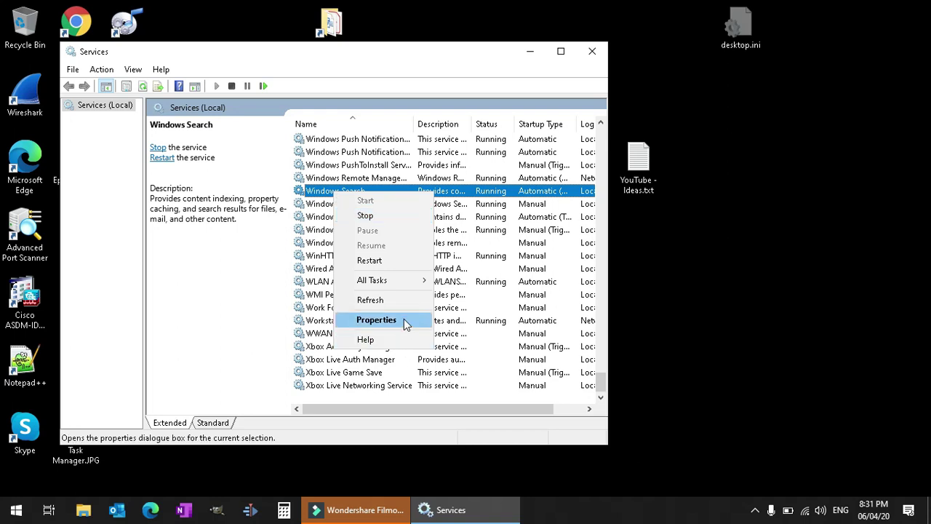
- Stop the Windows Search service, set its startup type to Disabled and confirm its properties
click(405, 317)
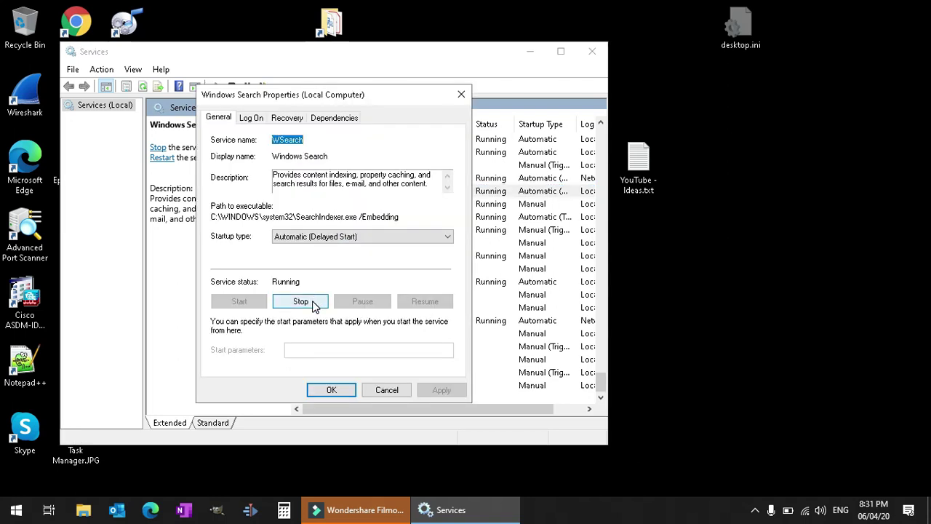
click(326, 237)
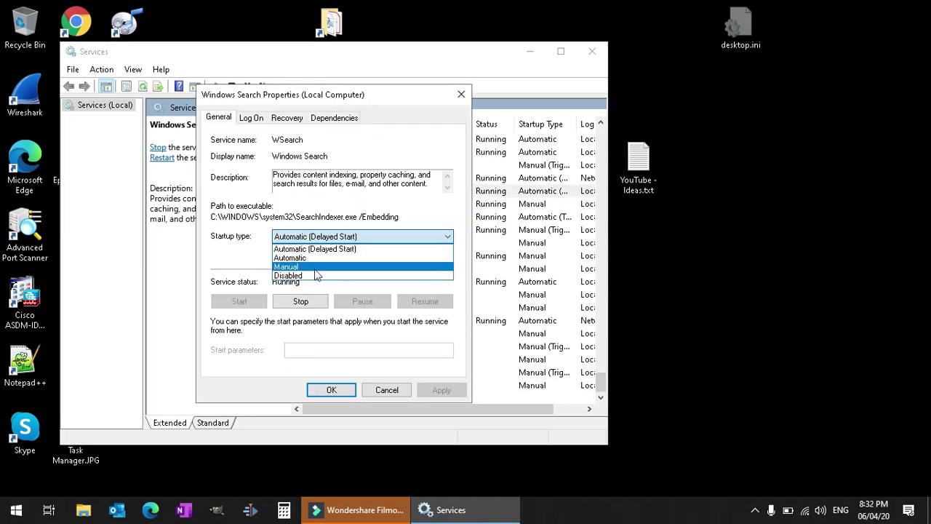
click(318, 265)
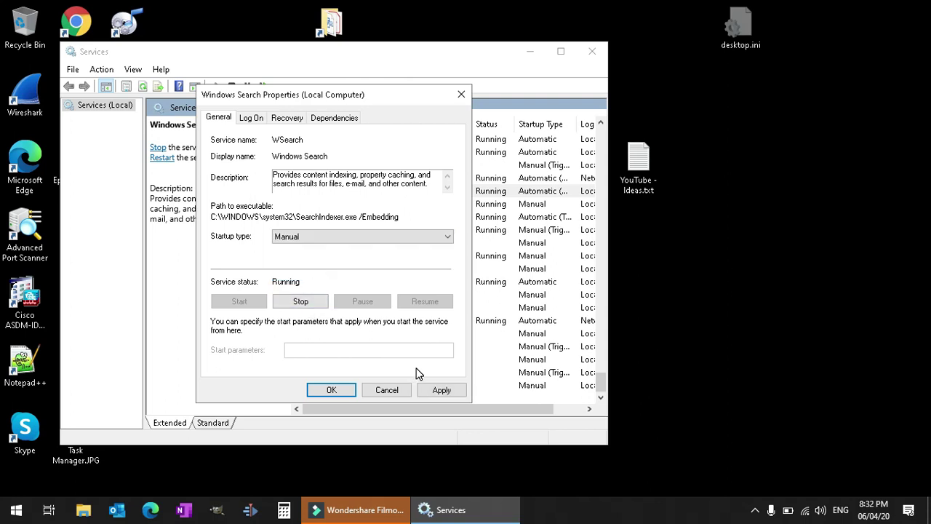
click(439, 391)
click(309, 302)
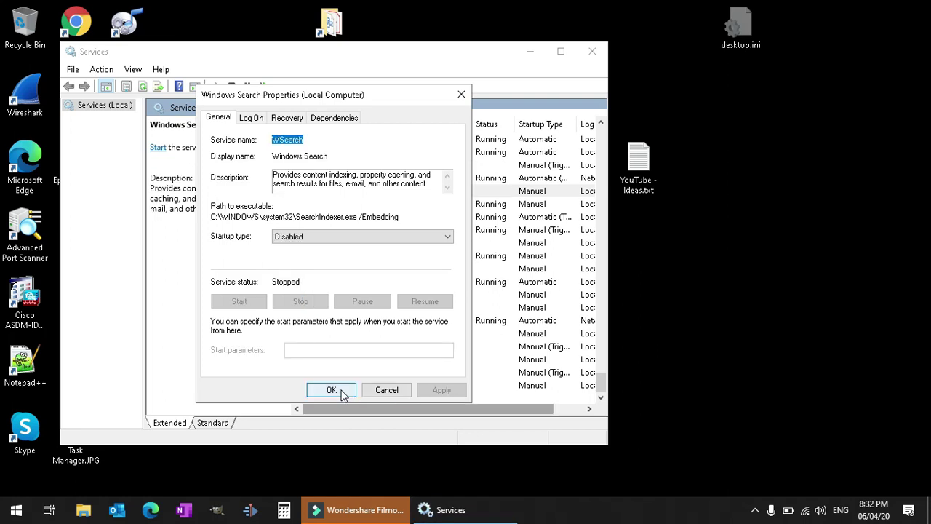
click(335, 391)
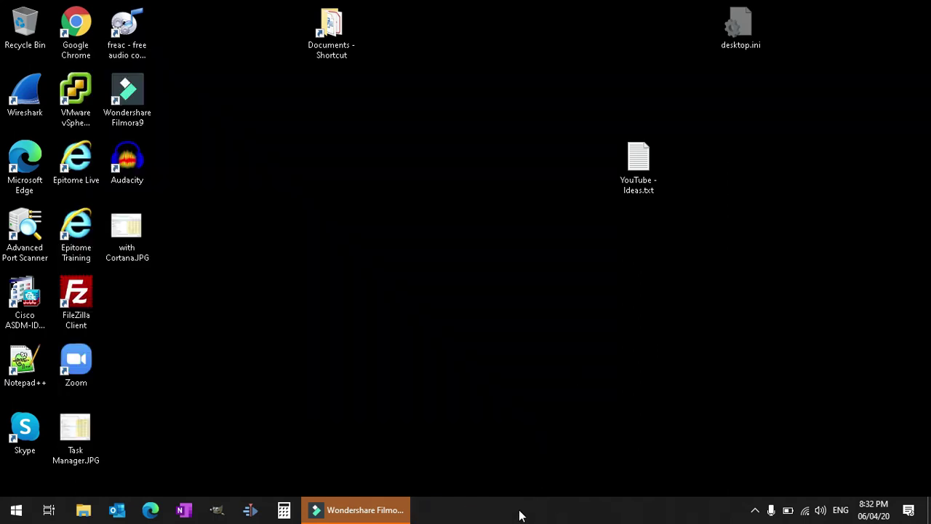
- Open Task Manager to view the running processes and their resource usage
right_click(520, 515)
click(548, 443)
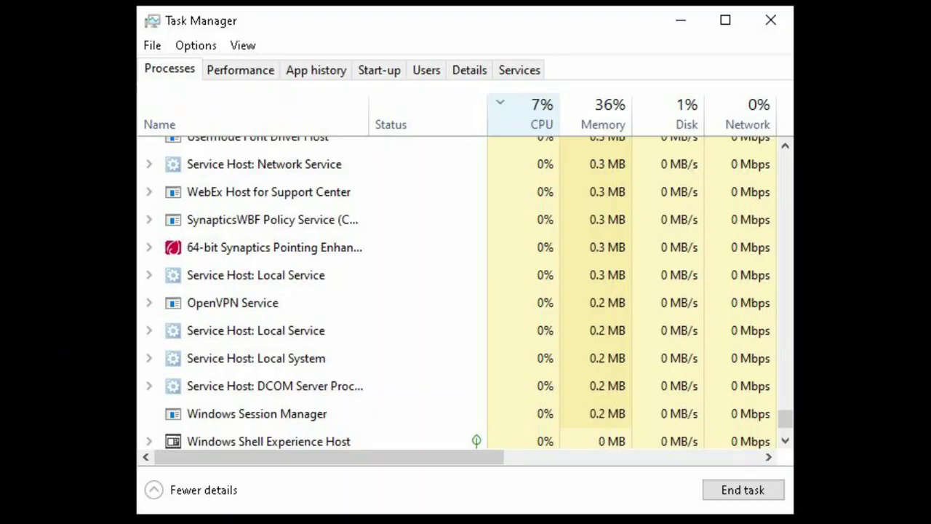